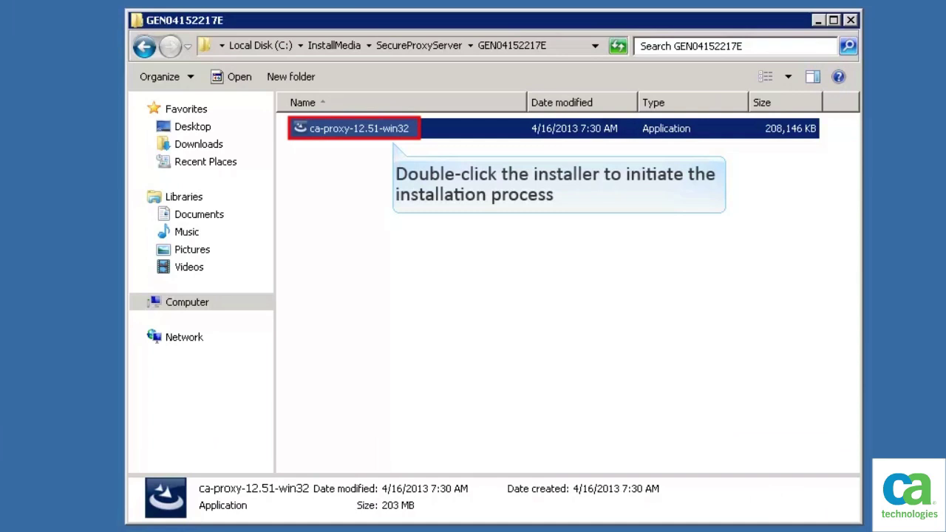
- Launch the ca-proxy-12.51-win32 installer from Windows Explorer and wait for the Introduction screen
double_click(323, 132)
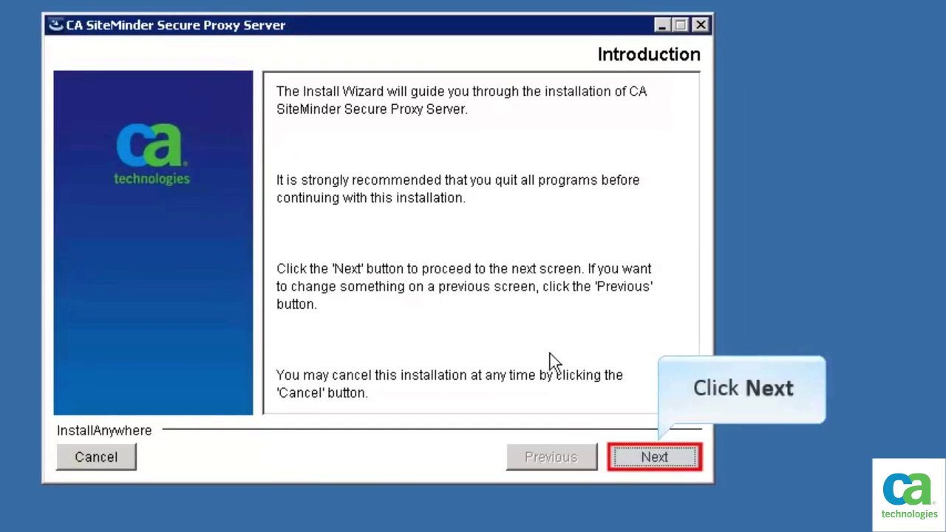
- Accept the license and install to C:\Program Files (x86)\CA\secure-proxy using jdk1.7.0 Java
left_click(686, 457)
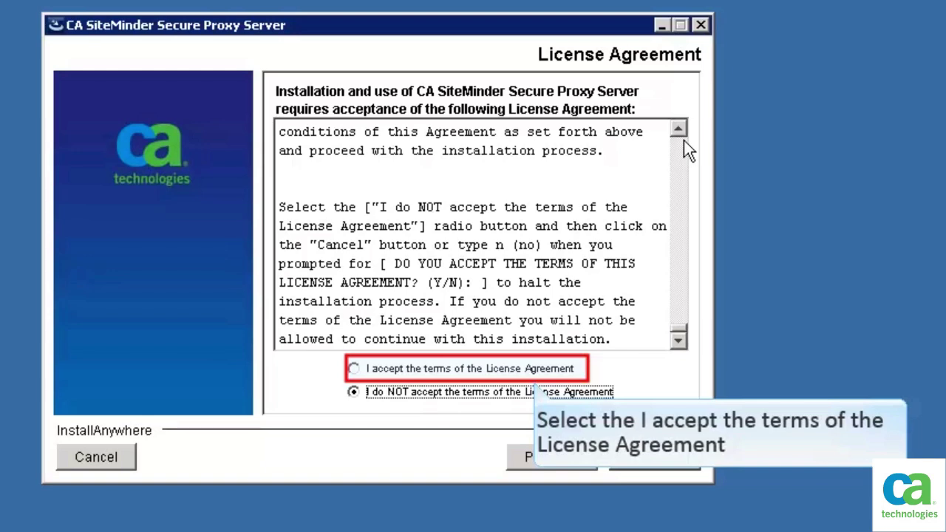
left_click(354, 369)
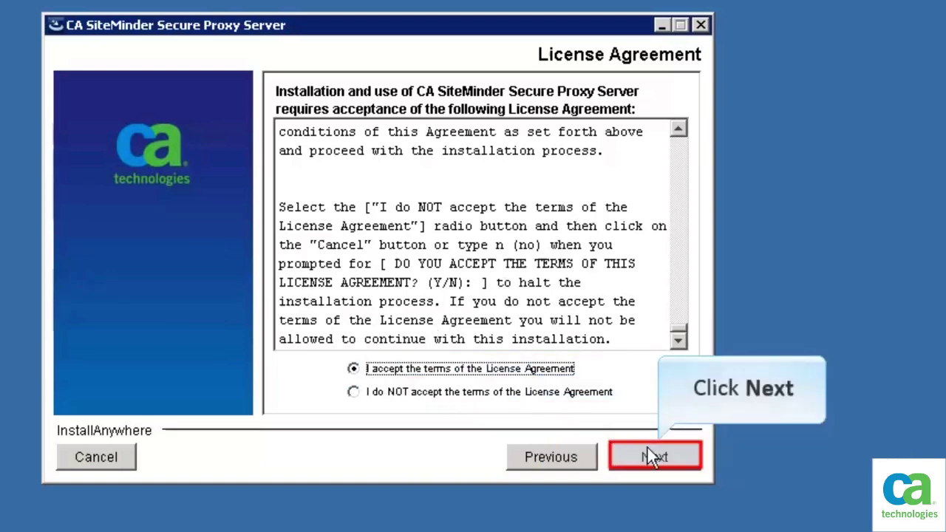
left_click(686, 460)
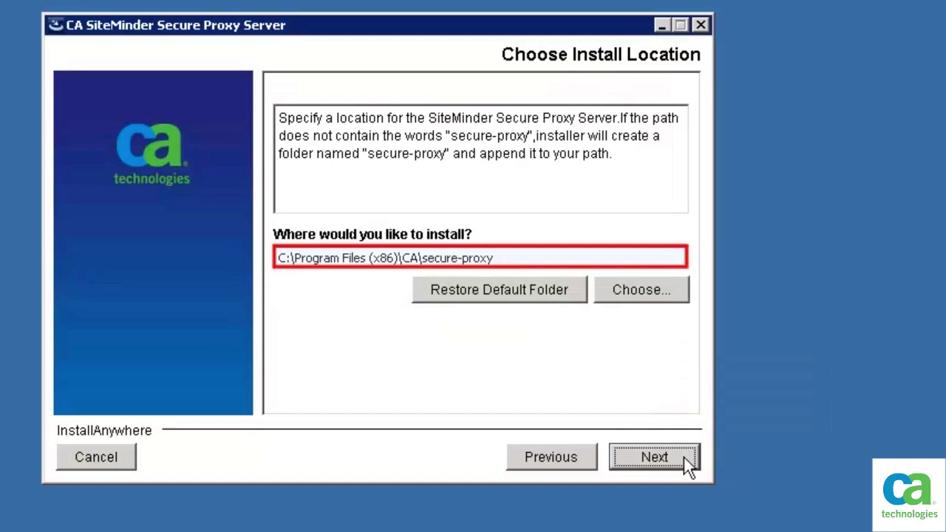
left_click(662, 458)
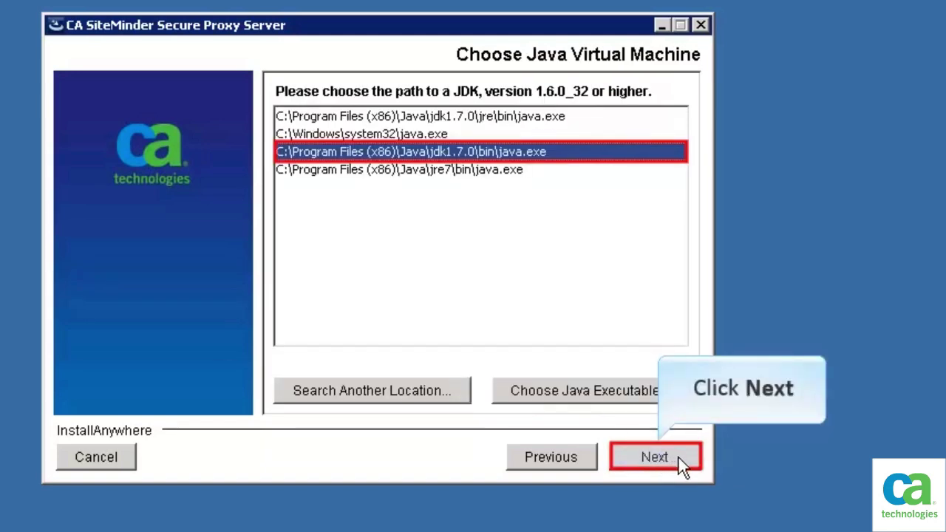
left_click(687, 458)
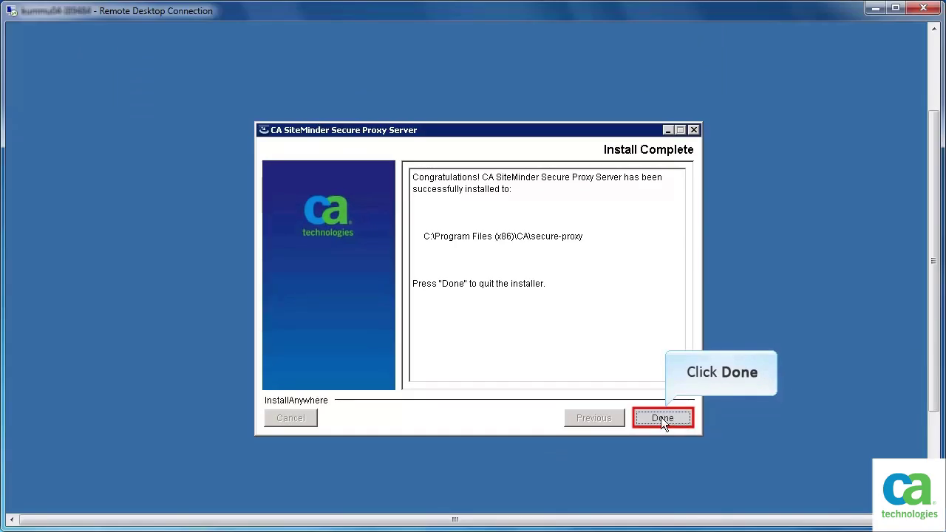
left_click(650, 418)
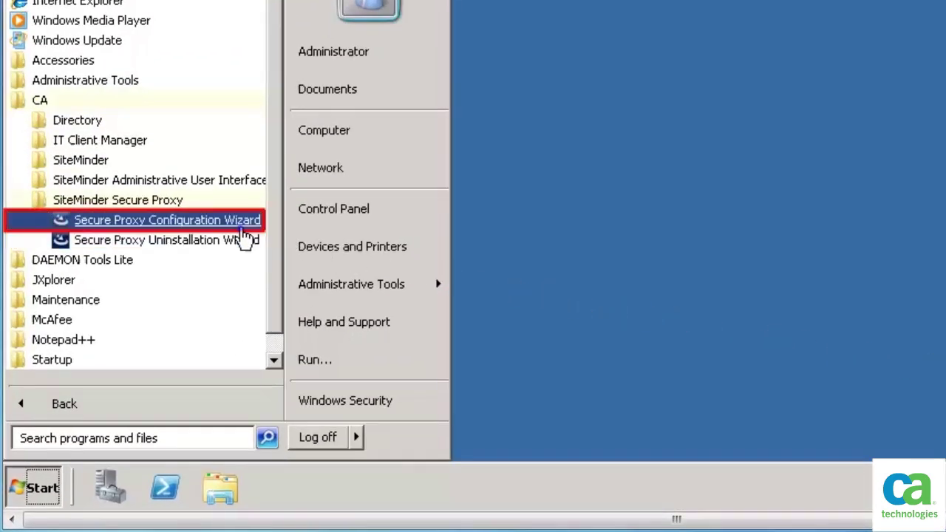
- Run the Secure Proxy Configuration Wizard and confirm Policy Server version 12.5x.x
left_click(243, 228)
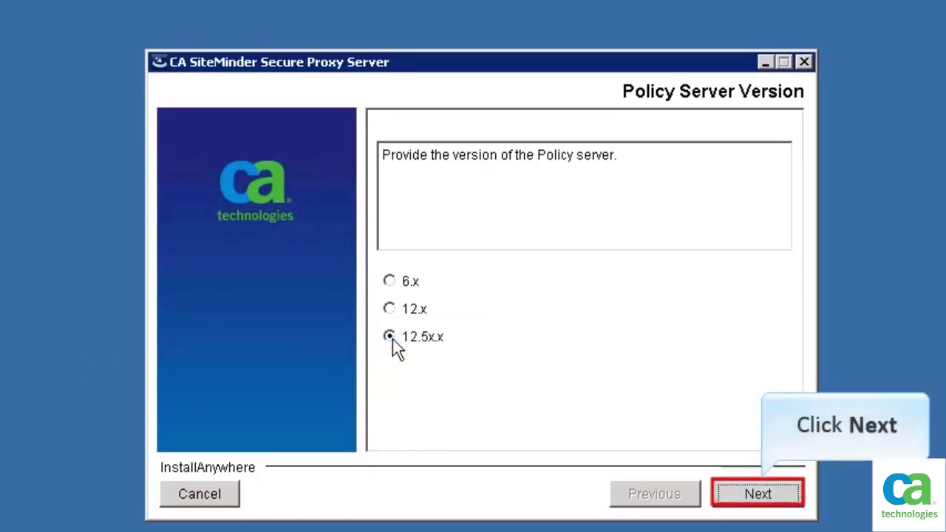
left_click(773, 498)
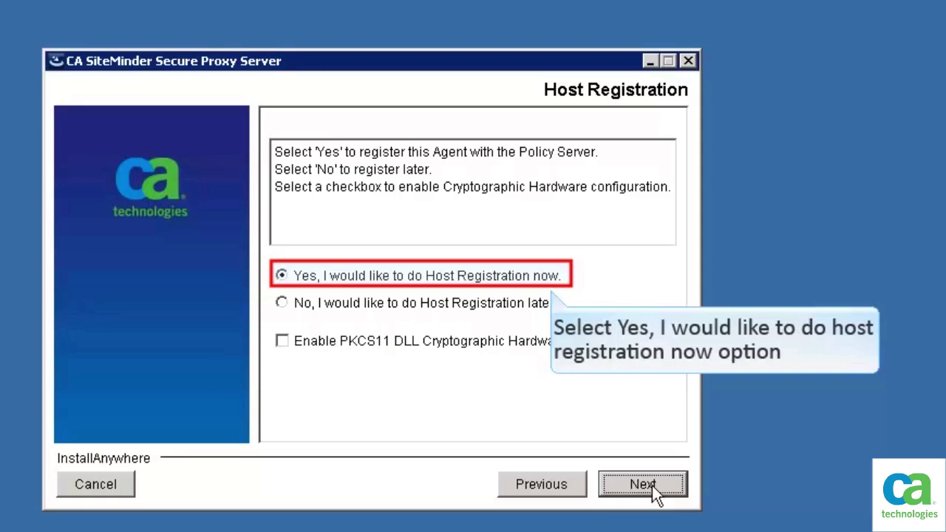
- Register the host now with admin credentials, trusted host Trusted_Host_Conf_Obj and HCO HCOConfObj
left_click(281, 277)
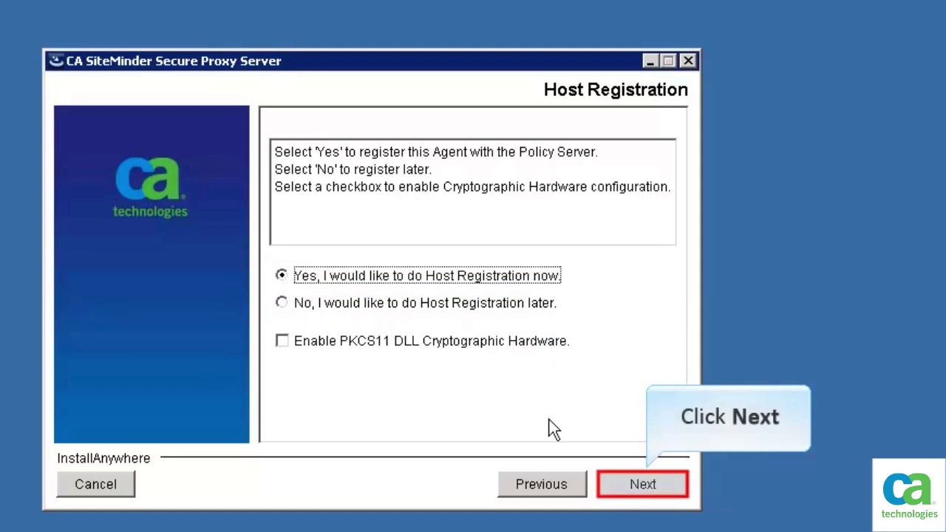
left_click(672, 486)
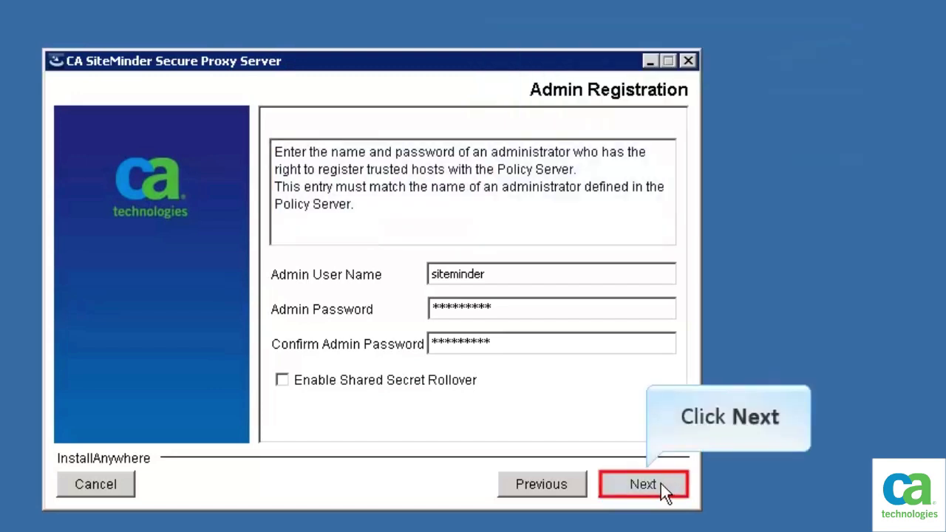
left_click(638, 485)
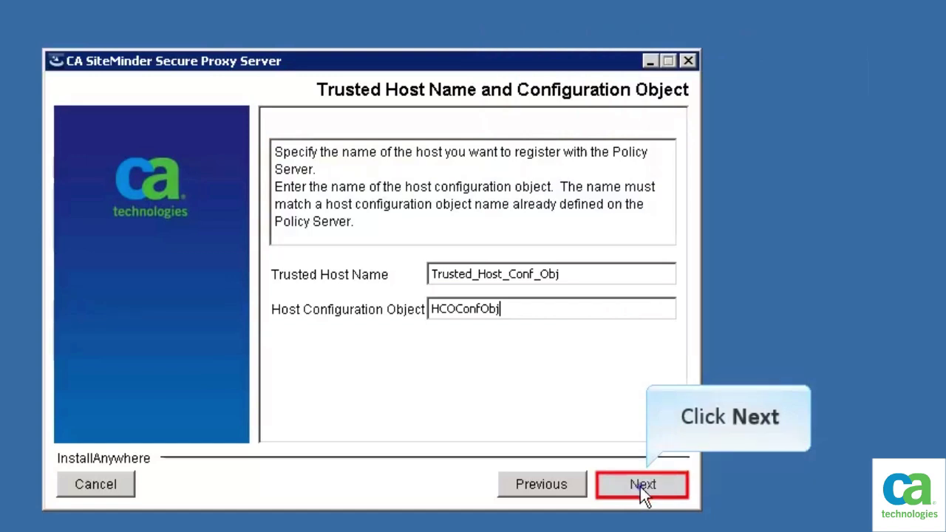
left_click(640, 486)
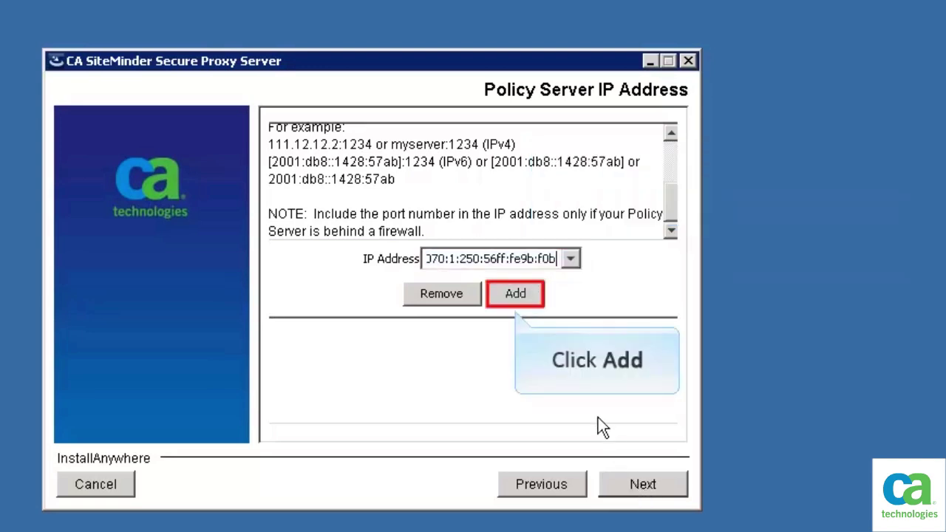
- Add the Policy Server IP, keep FIPS Compatibility Mode and the default SmHost.conf location
left_click(529, 298)
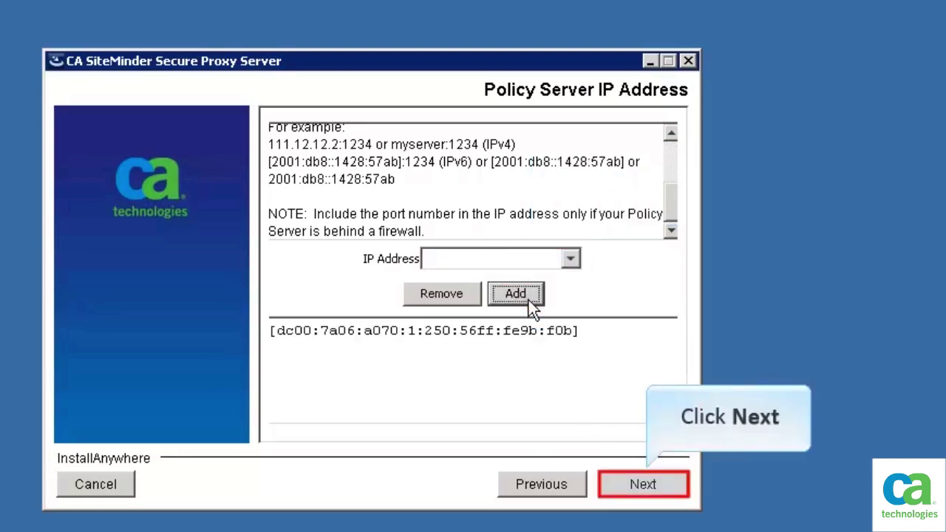
left_click(663, 488)
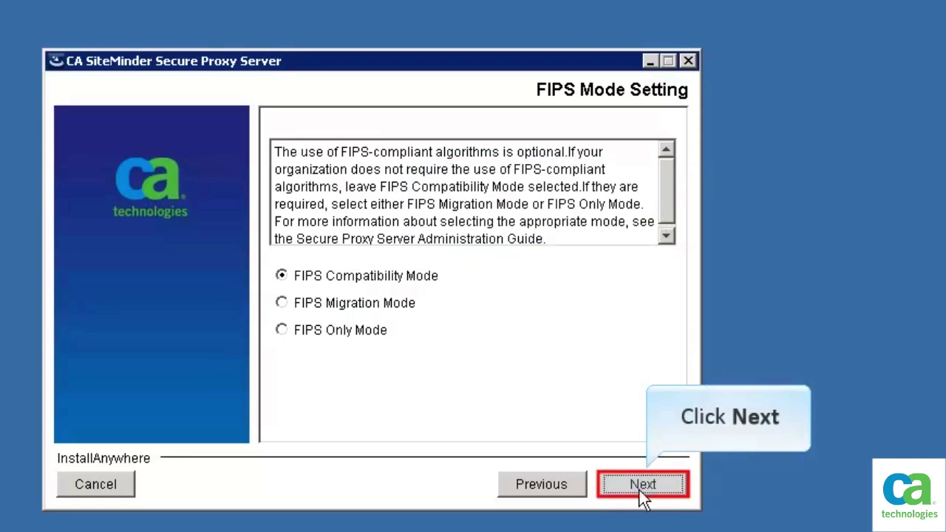
left_click(639, 488)
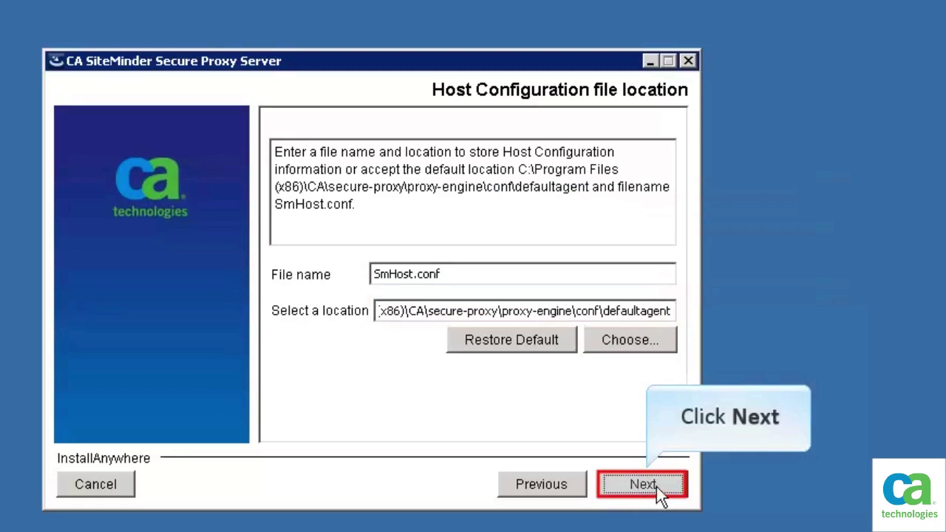
left_click(656, 486)
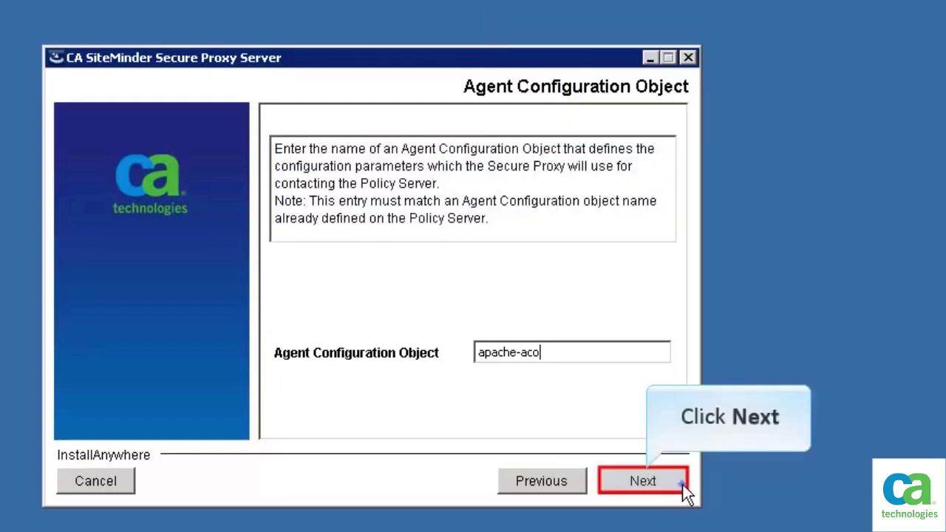
- Accept apache-aco, default WebAgent.conf, Apache ports 81/443, Tomcat 8888/543, shutdown 8005, AJP 8009
left_click(682, 485)
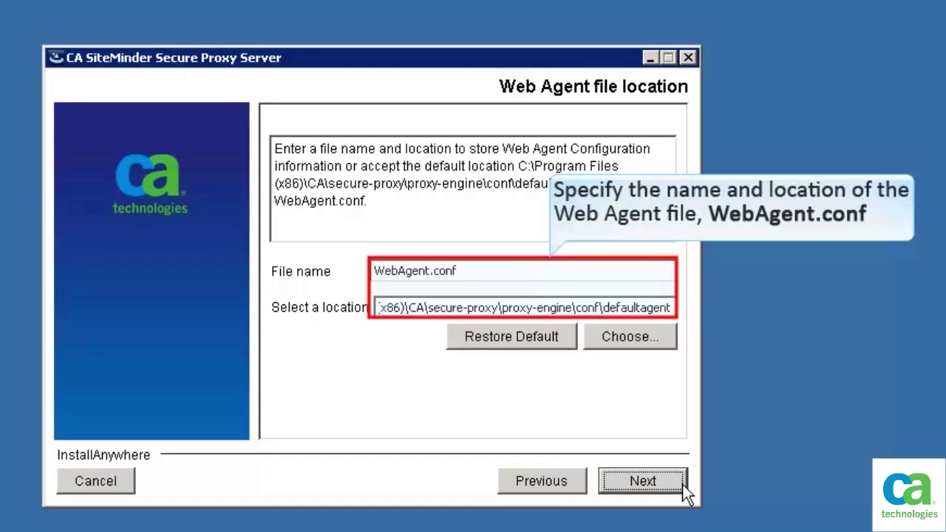
left_click(627, 494)
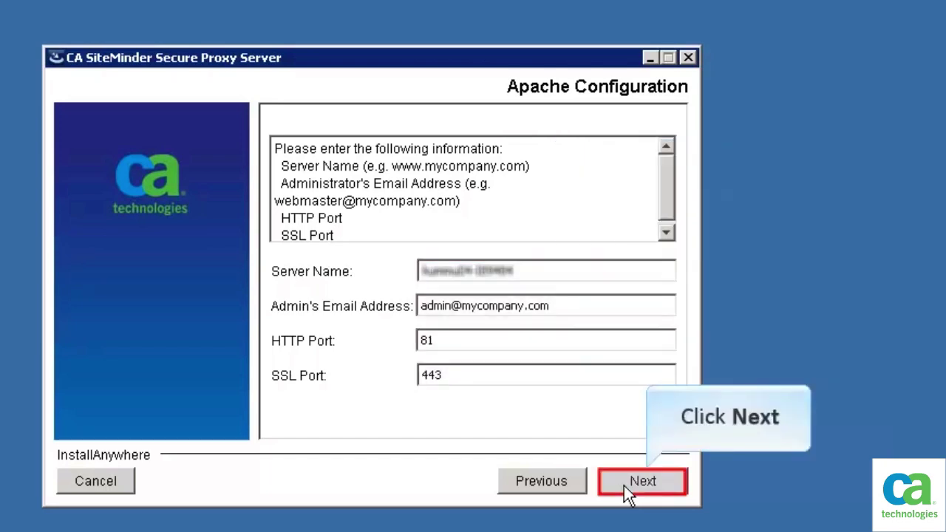
left_click(678, 481)
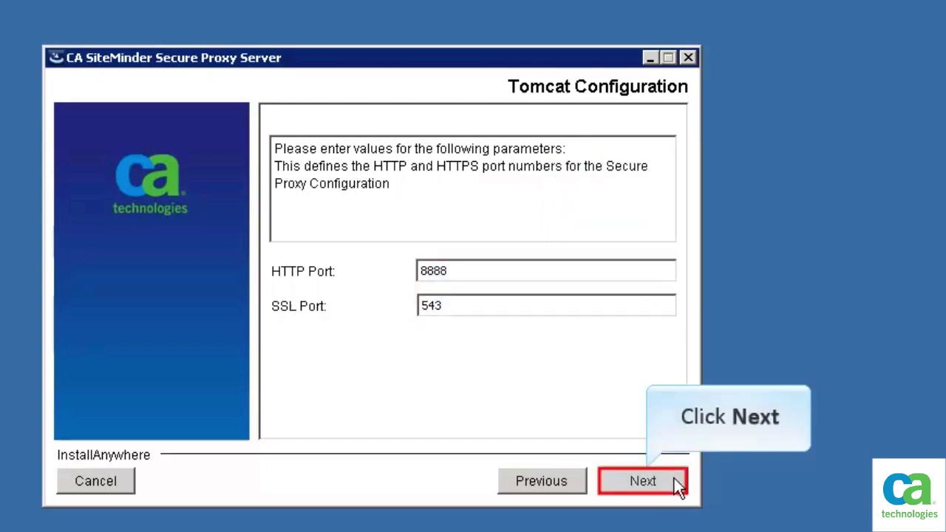
left_click(640, 492)
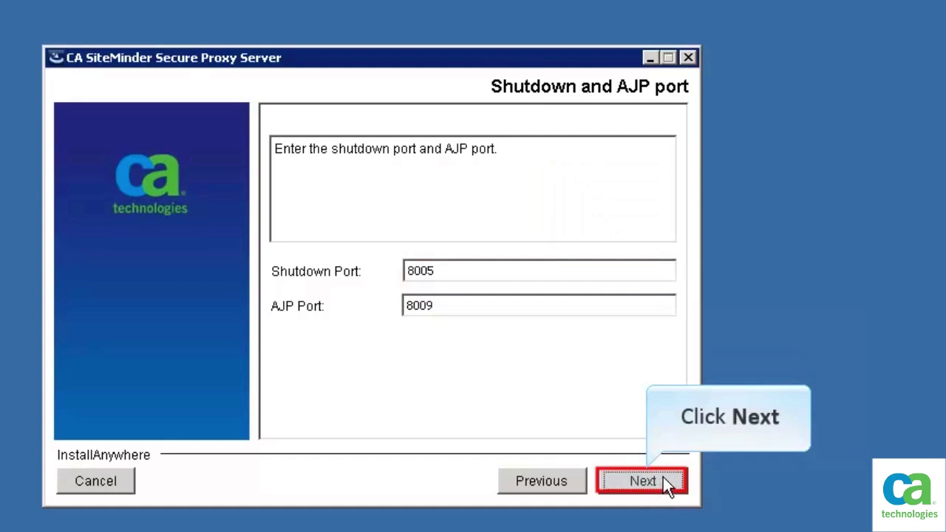
left_click(669, 481)
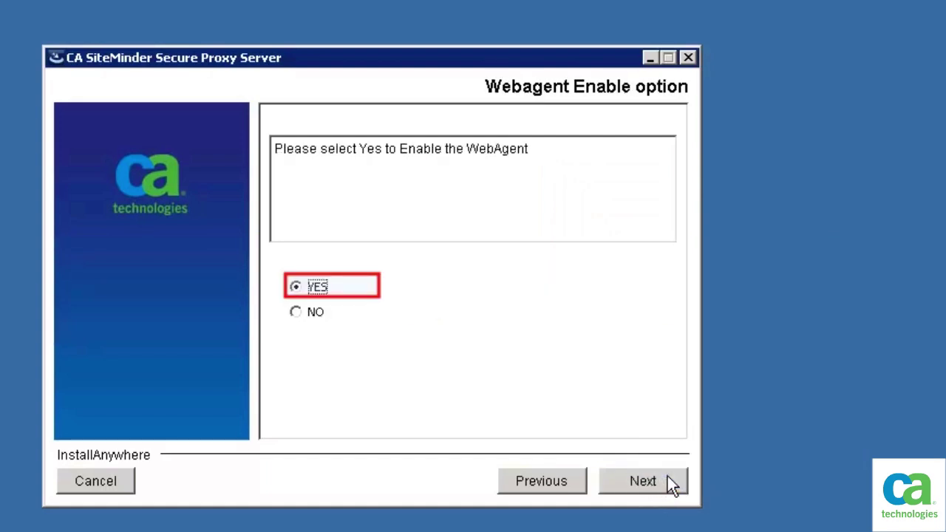
- Keep the WebAgent enabled and Federation Gateway disabled, then install from the configuration summary
left_click(624, 482)
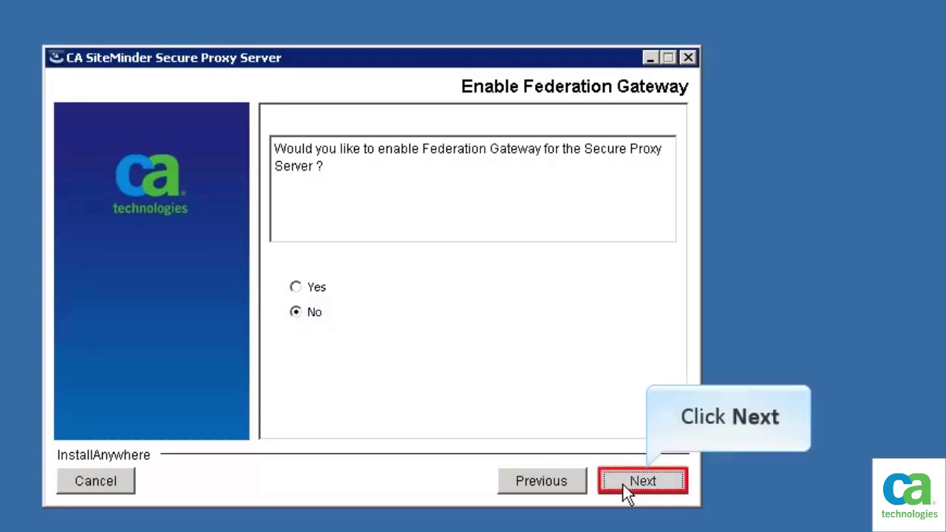
left_click(668, 481)
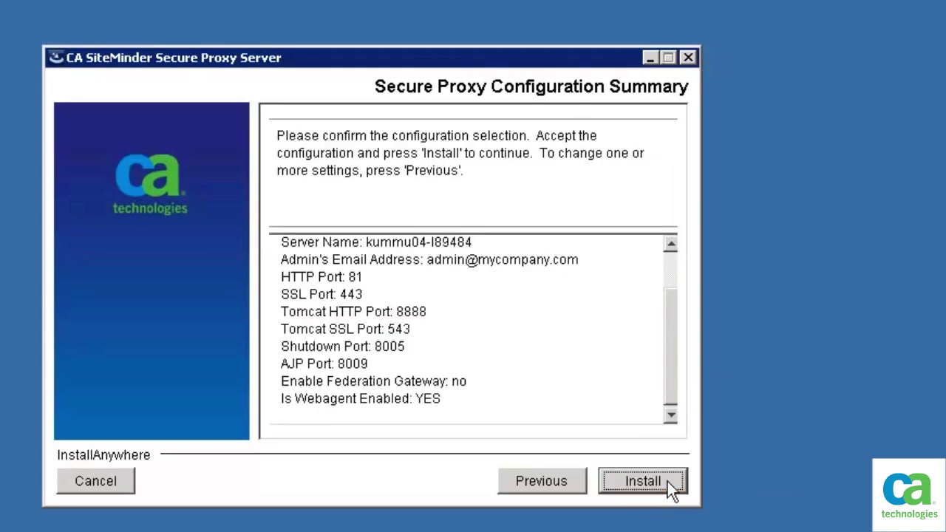
left_click(663, 483)
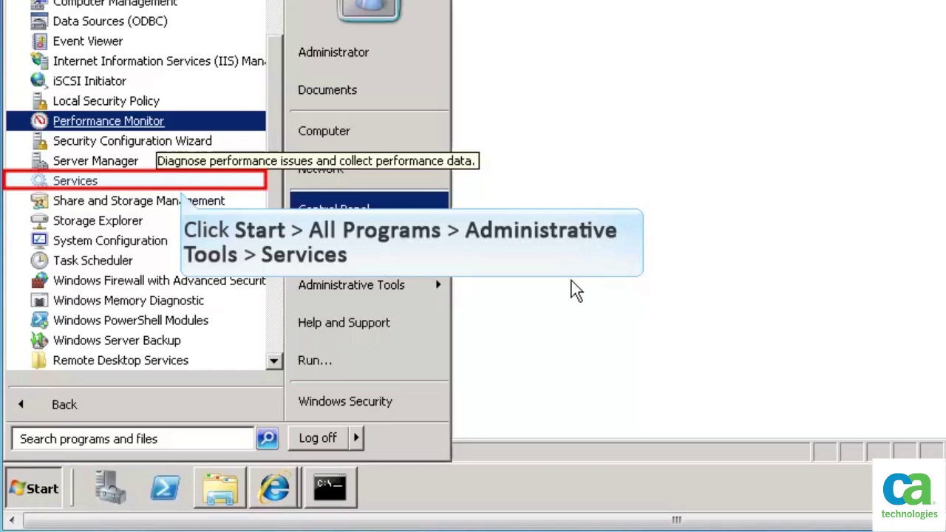
- Open the Services console from Start > Administrative Tools
left_click(76, 181)
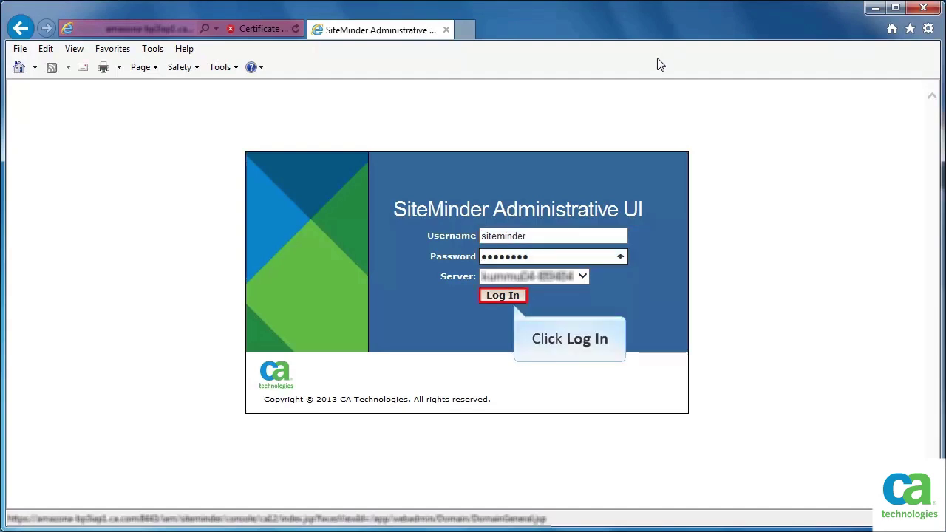
- Log in to the Administrative UI and open SPS_1251_QA_DOMAIN for editing via a search for SPS
left_click(511, 294)
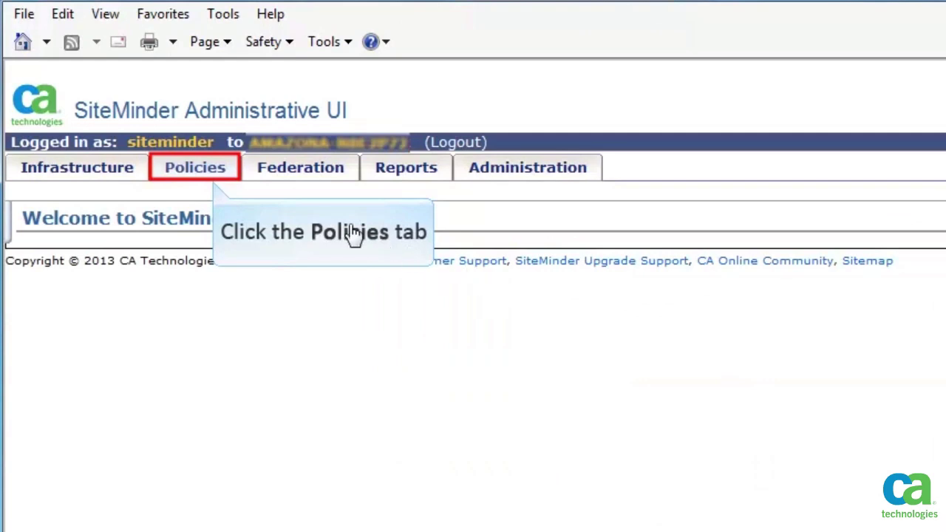
left_click(194, 171)
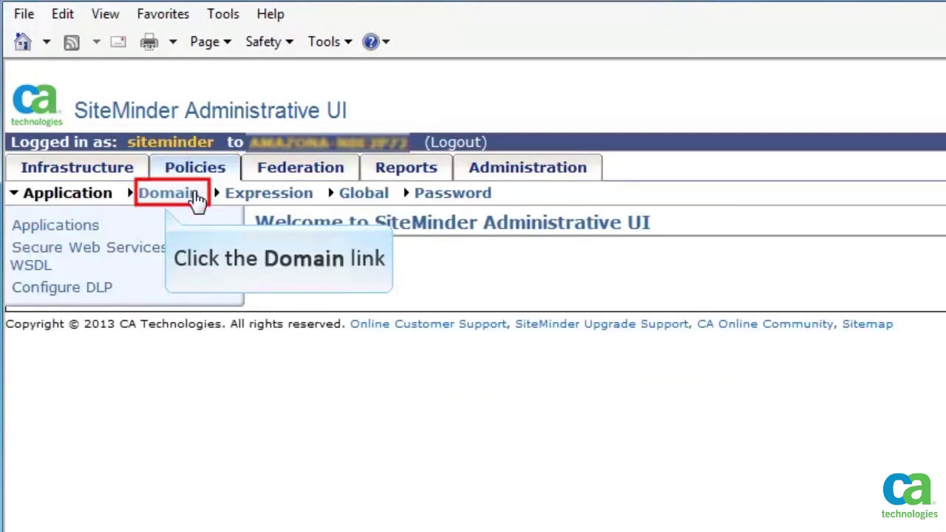
left_click(194, 197)
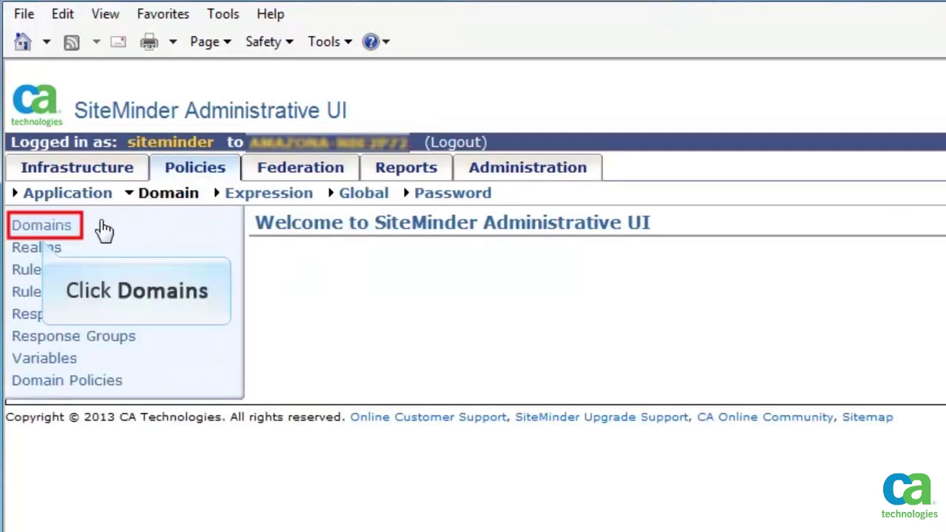
left_click(57, 231)
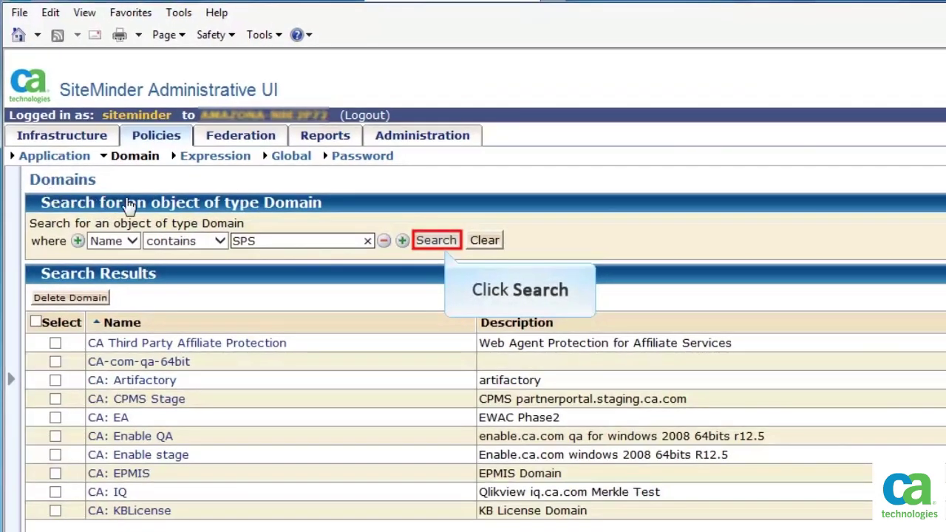
left_click(432, 244)
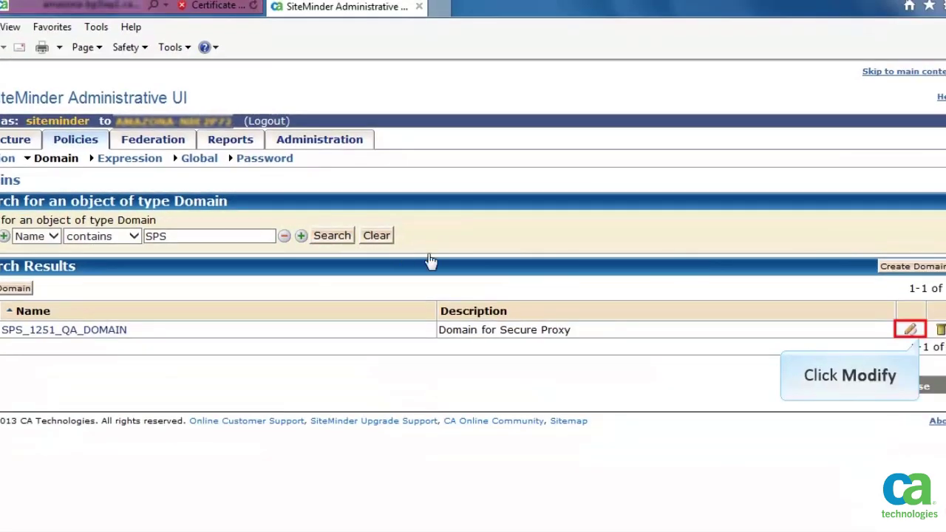
left_click(912, 330)
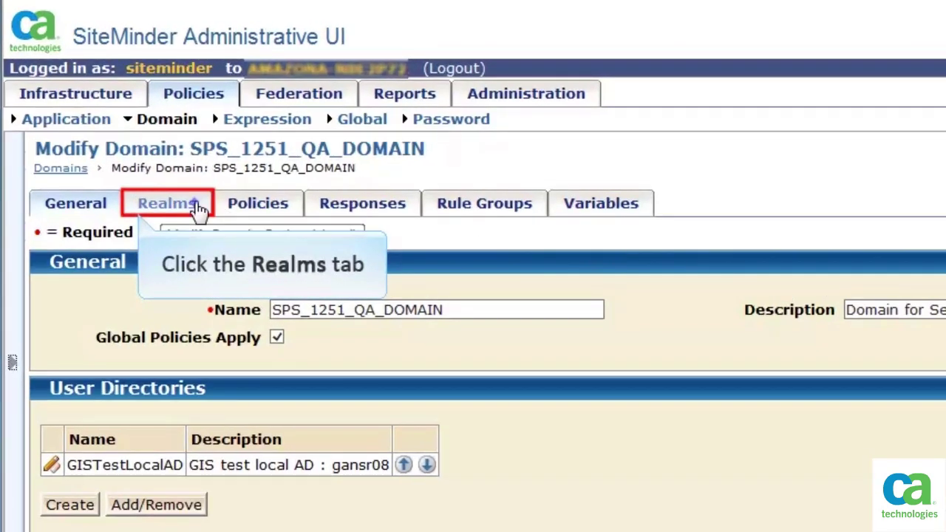
- Allow Get and Post in the SPS_1251_QA_getPostRule rule of SPS_1251_QA_RealmUI and submit the domain
left_click(199, 211)
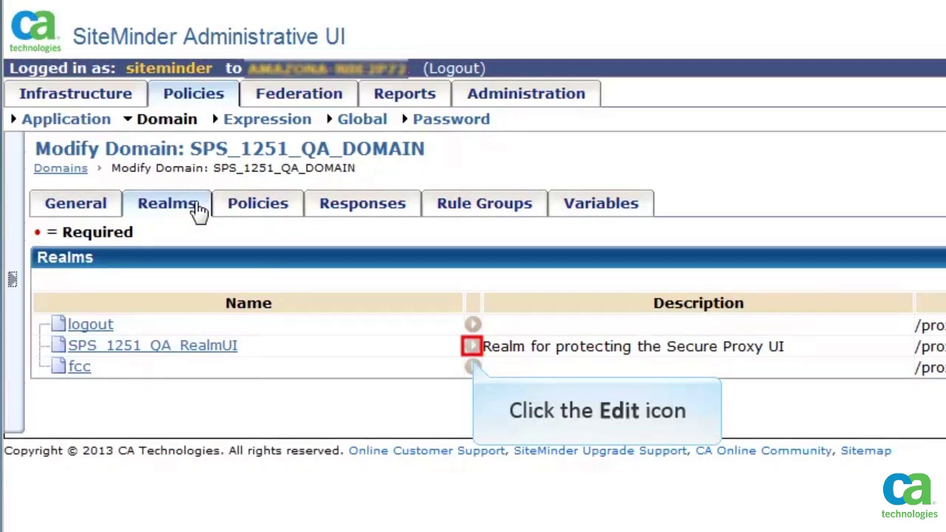
left_click(472, 346)
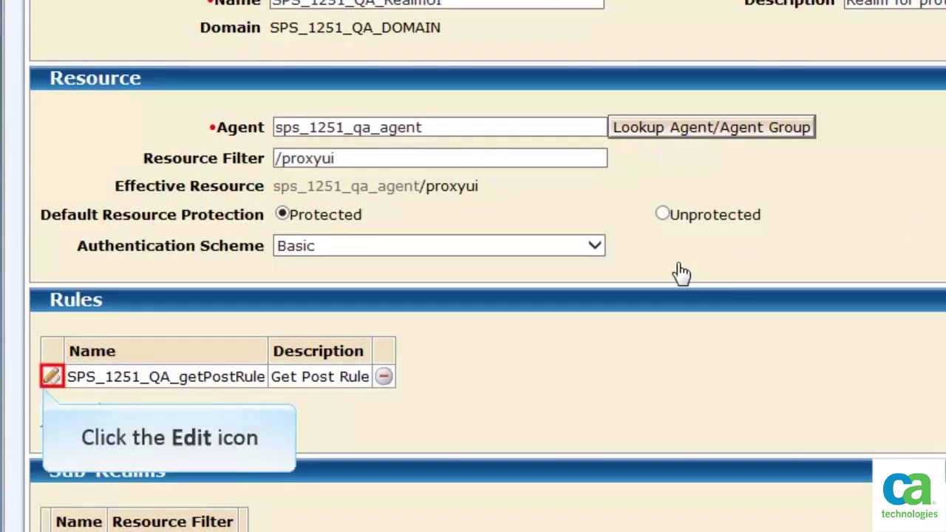
left_click(53, 378)
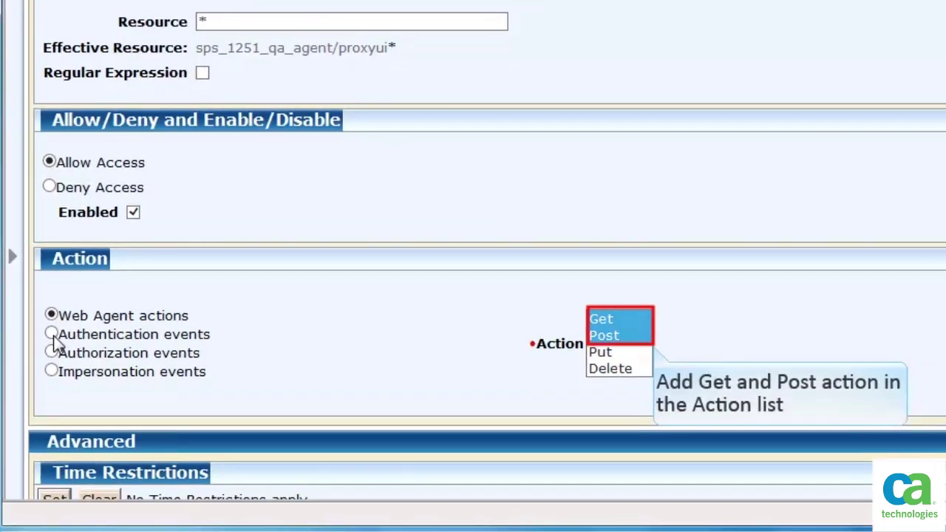
left_click(930, 396)
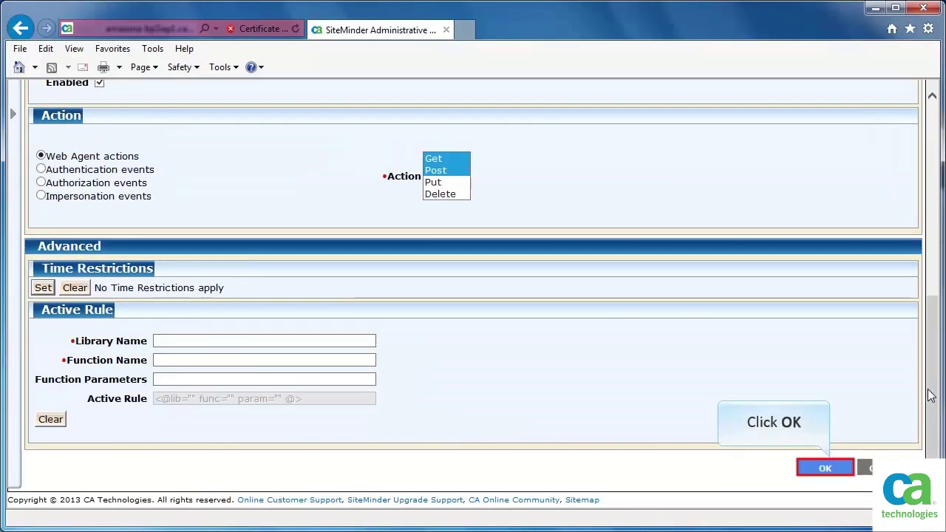
left_click(835, 468)
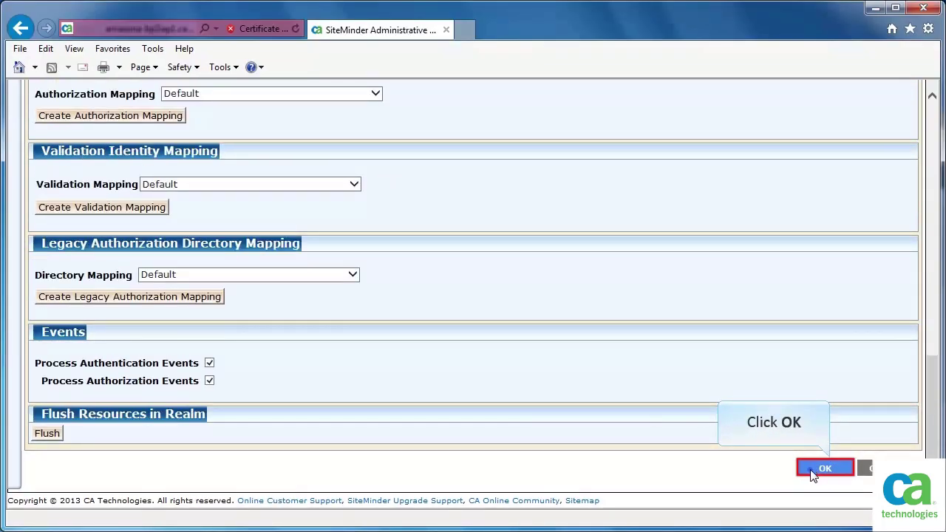
left_click(816, 469)
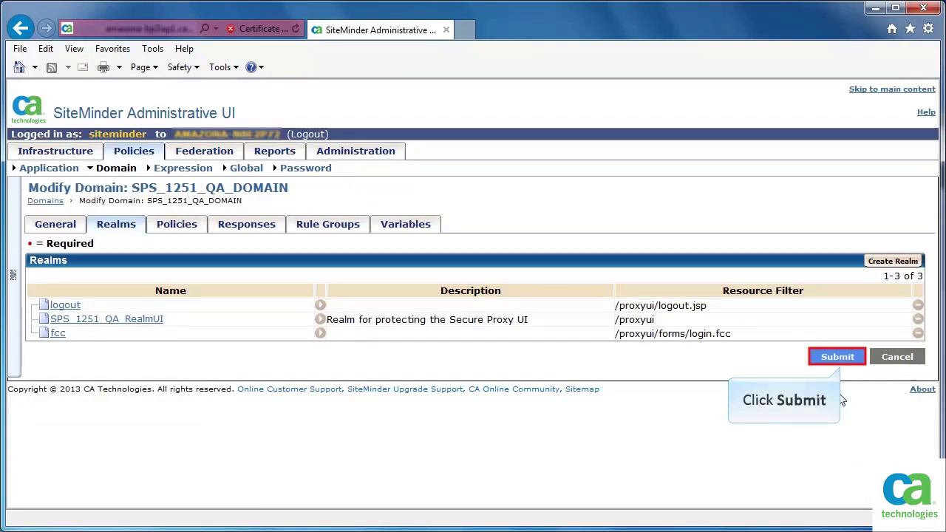
left_click(837, 357)
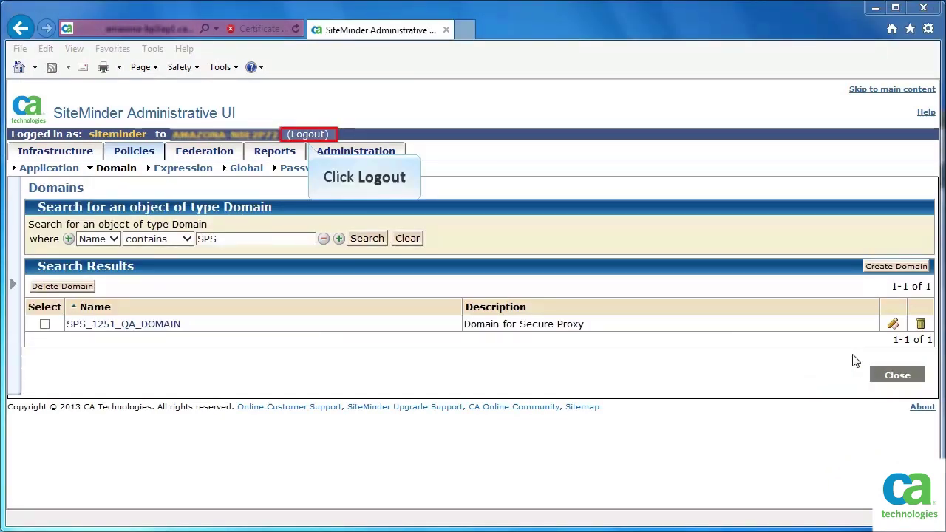
- Log out and sign in to the Secure Proxy admin interface with the proxy administrator's username and password
left_click(323, 136)
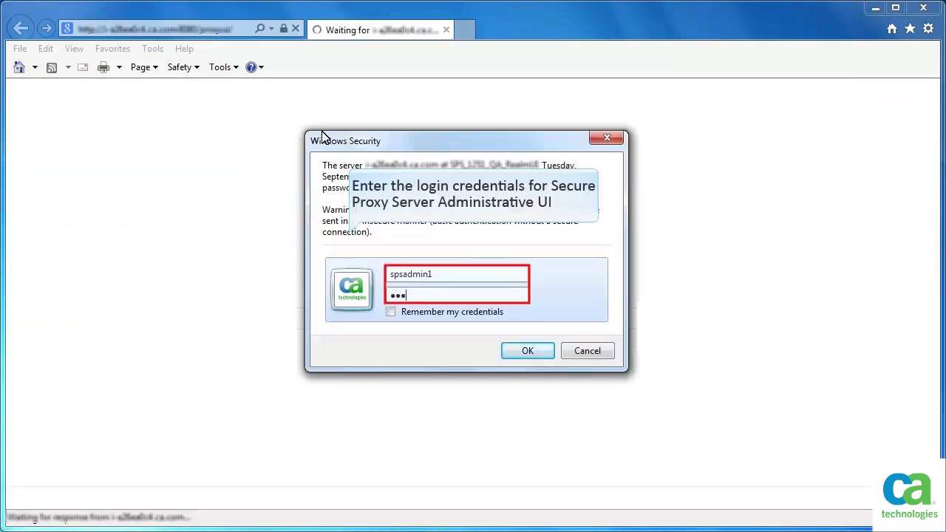
type("******")
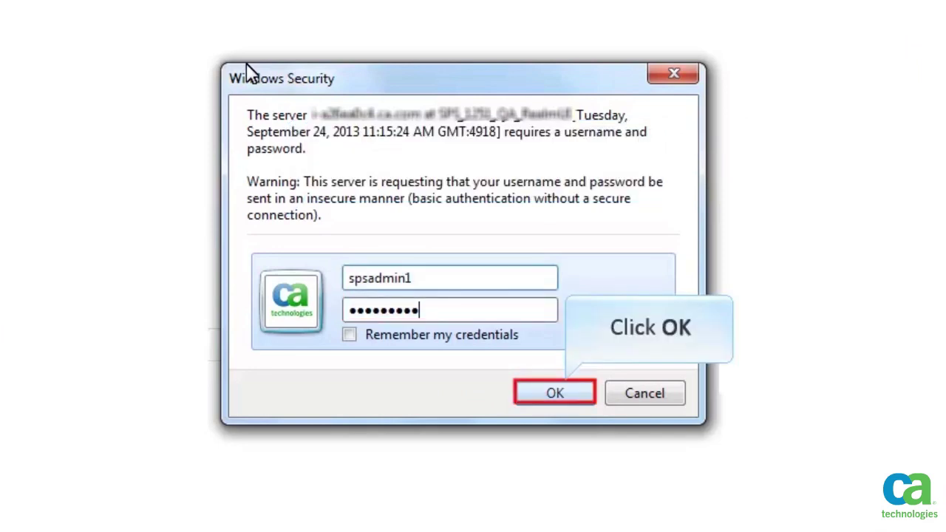
left_click(554, 392)
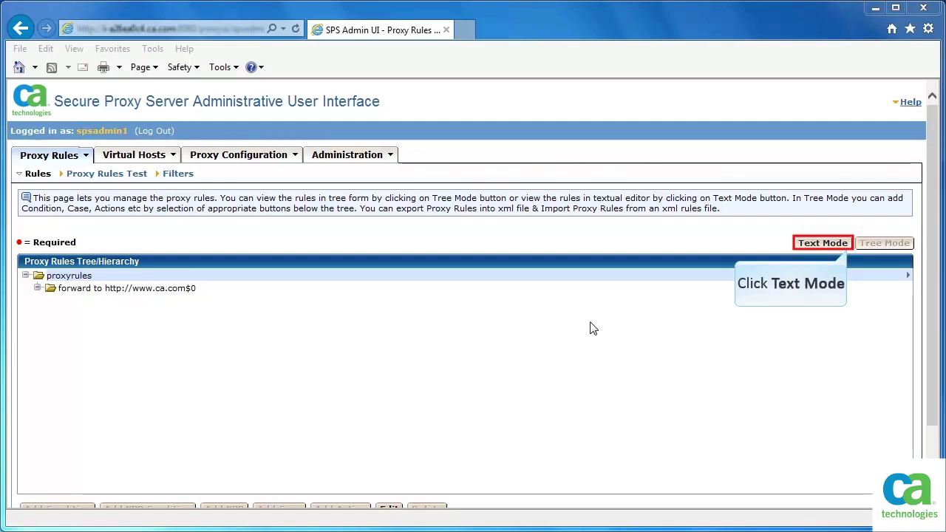
left_click(822, 244)
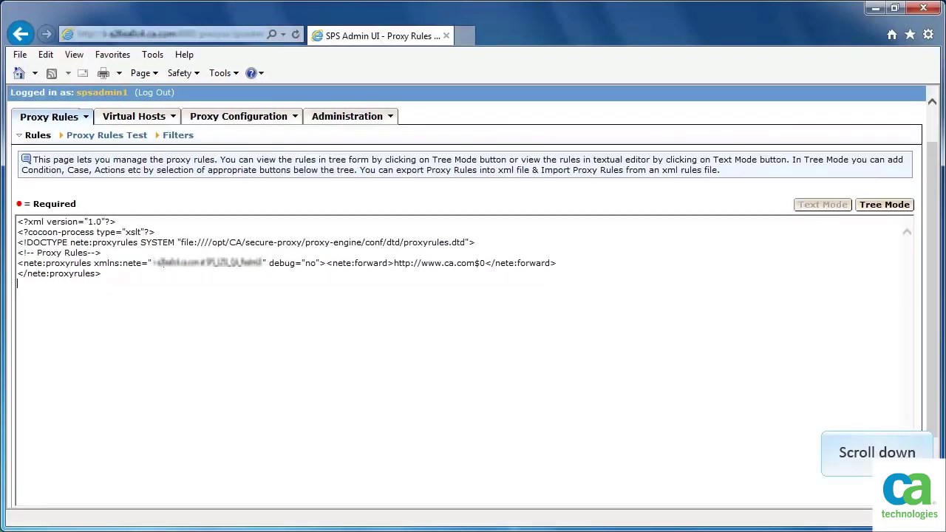
scroll(466, 296, "down", 1)
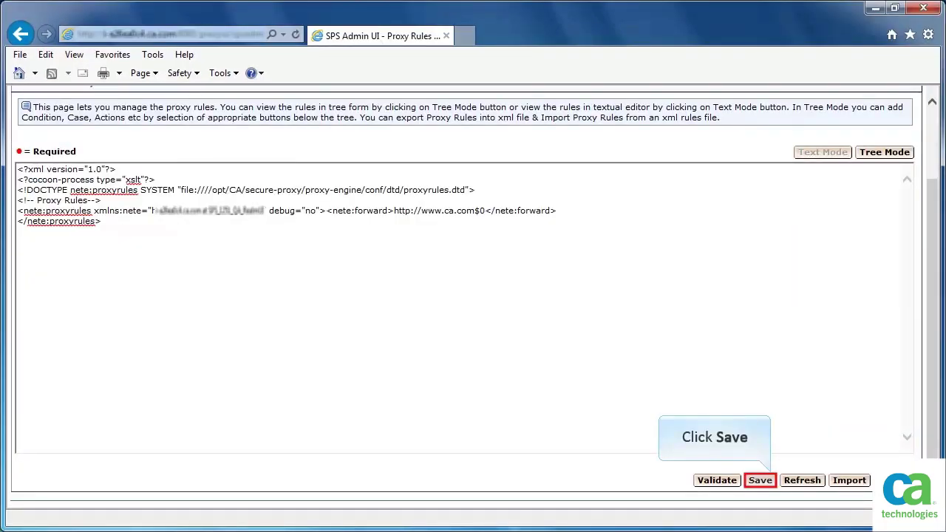
left_click(761, 482)
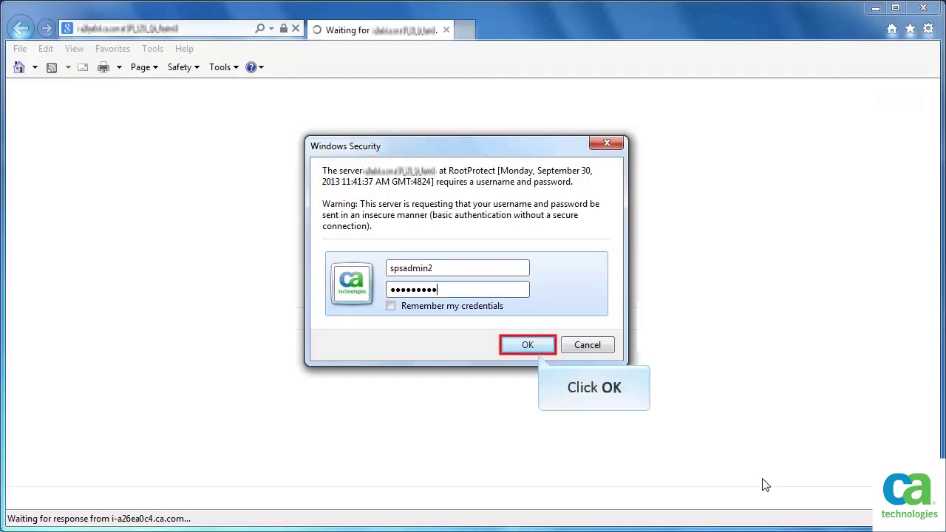
- Submit the sign-in credentials to reach the CA Technologies home page through the proxy
left_click(528, 345)
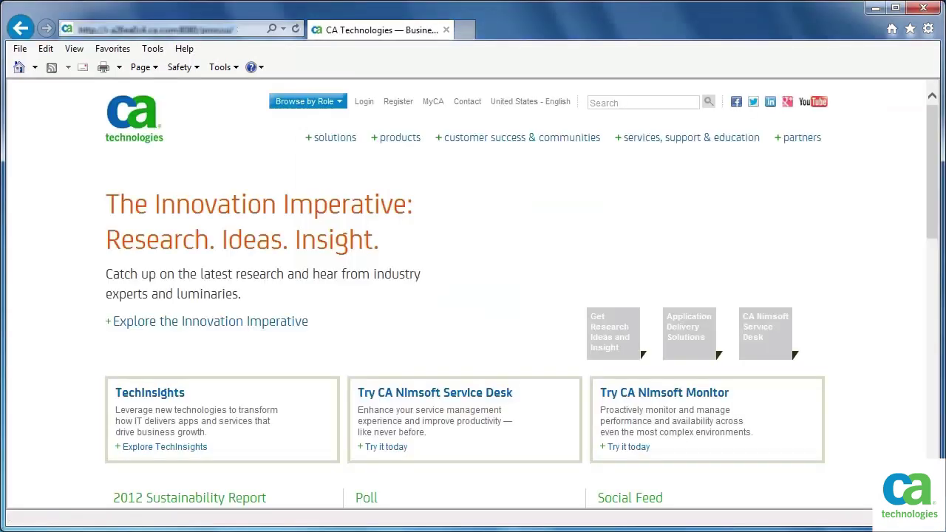